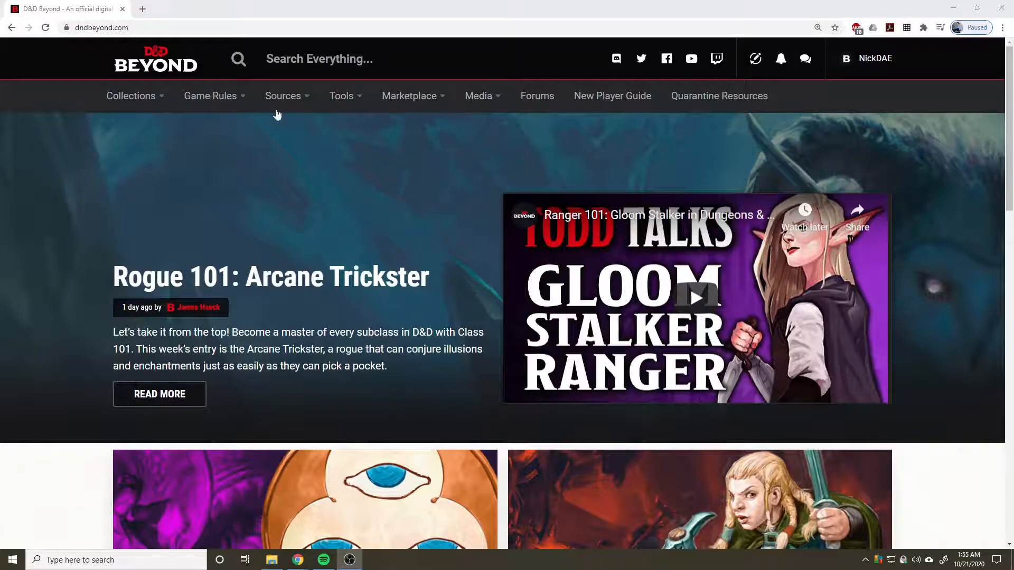
Step: Start creating a new character from the My Characters page using the Quick Build method
mouse_move(141, 96)
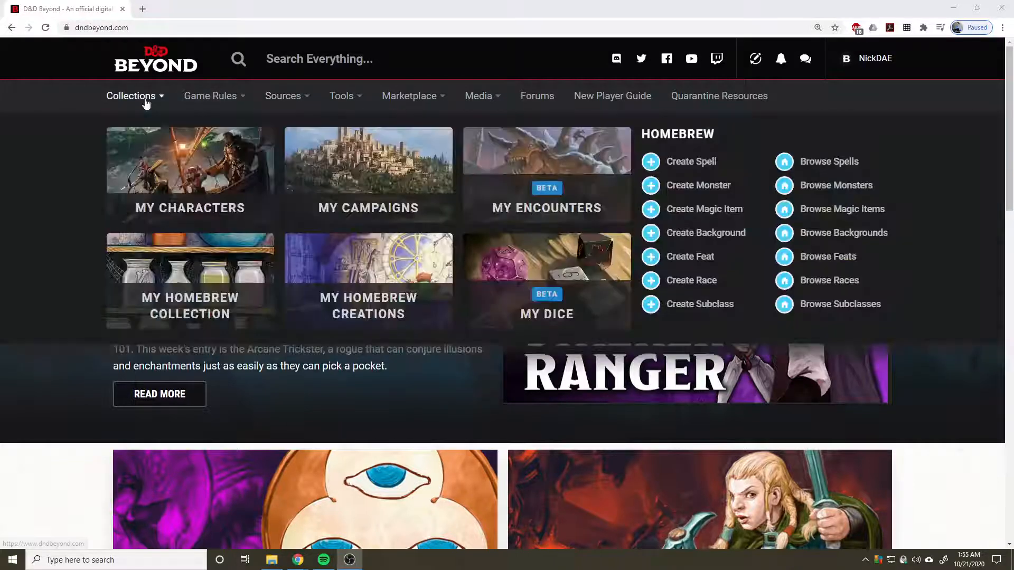
left_click(181, 174)
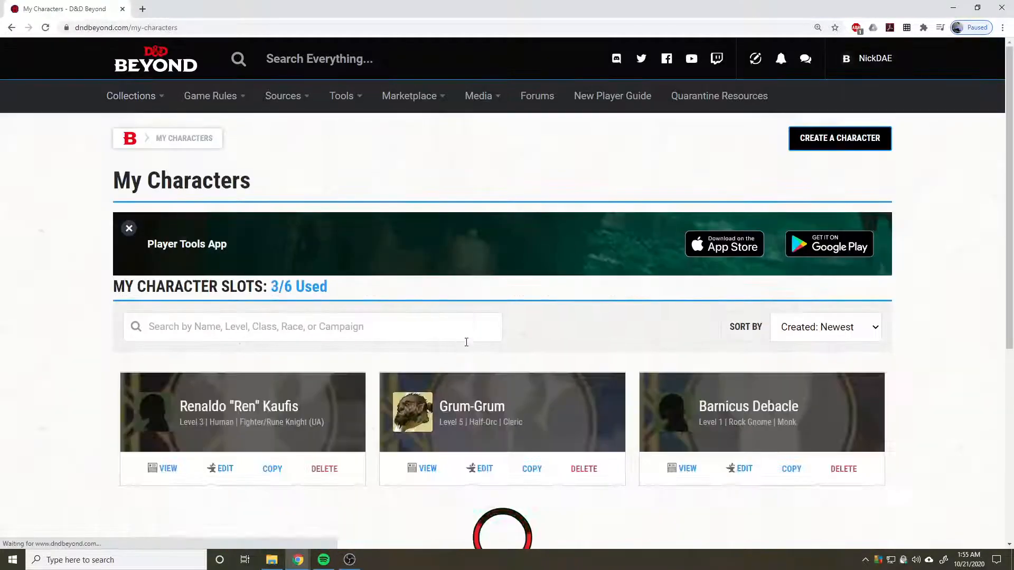
scroll(467, 344, "down", 1)
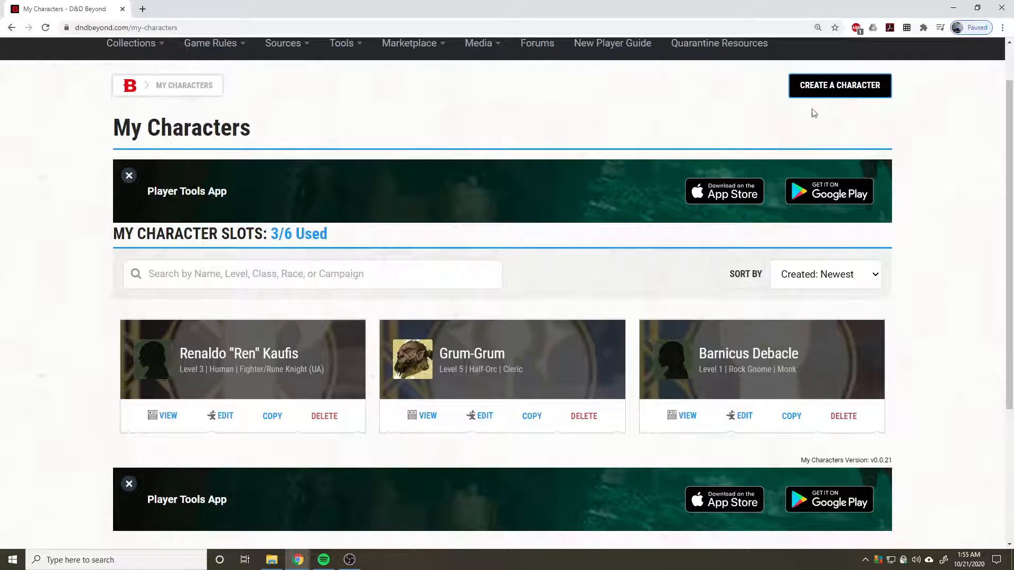
left_click(842, 91)
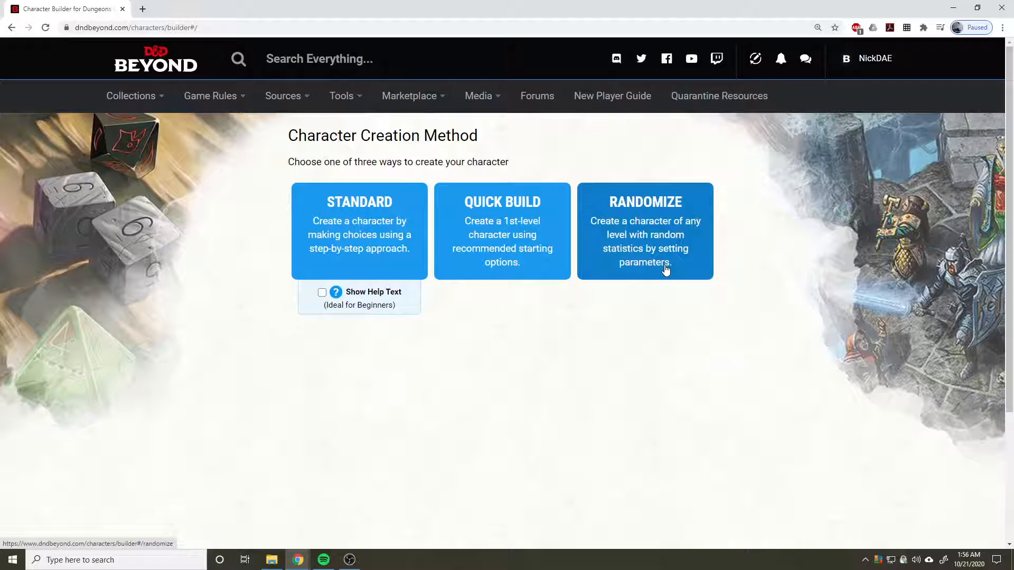
left_click(472, 247)
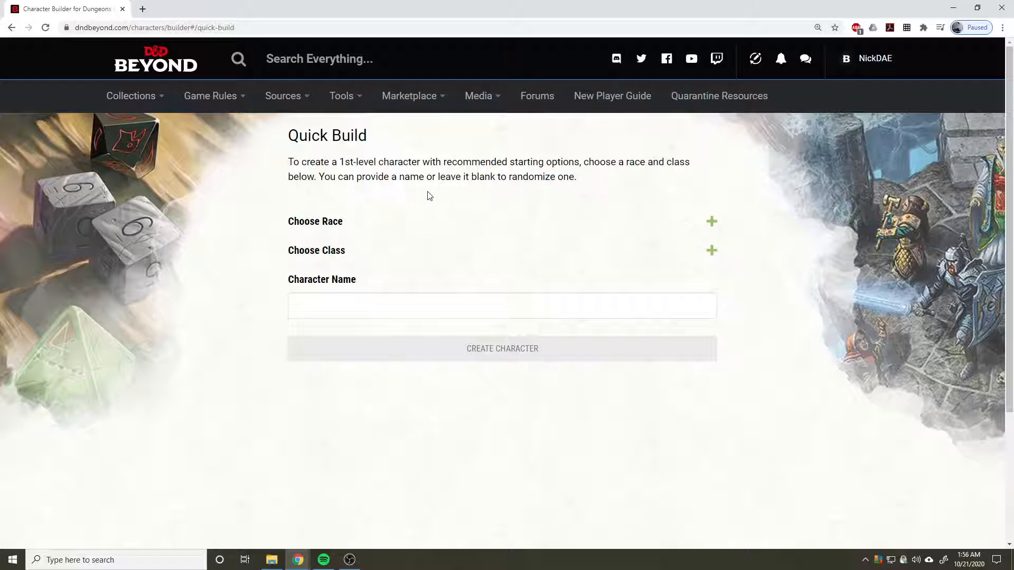
Step: Open the New Player Guide in a separate tab and view the creation steps in its Creating a Character section
middle_click(608, 105)
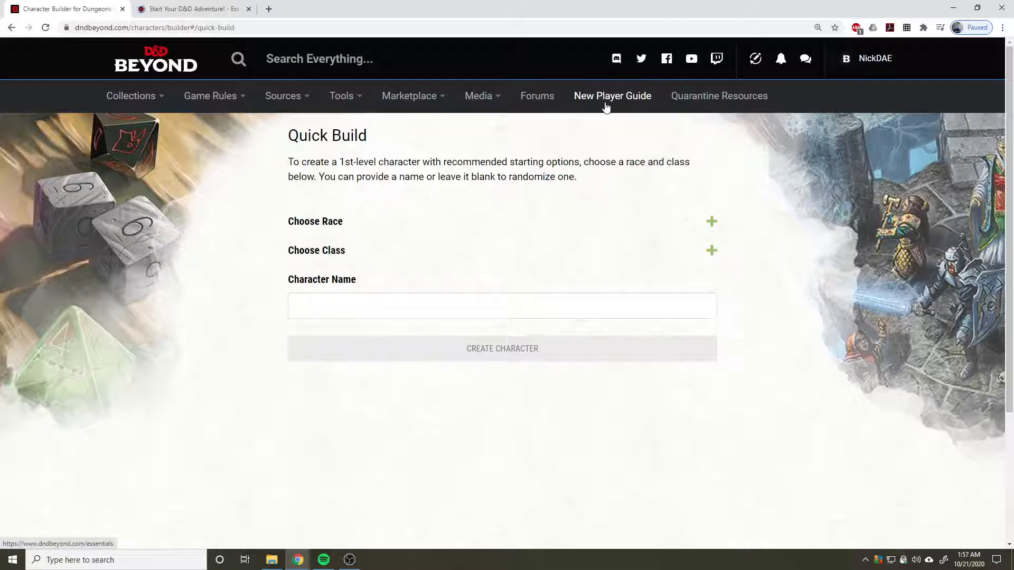
left_click(206, 6)
scroll(390, 158, "down", 1)
left_click(396, 211)
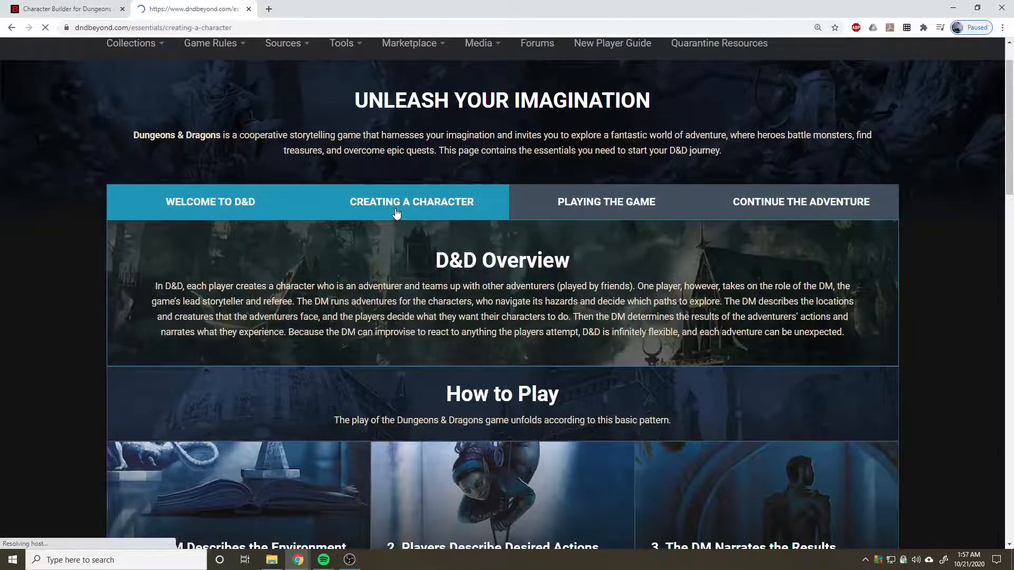
scroll(396, 222, "down", 3)
scroll(396, 233, "down", 4)
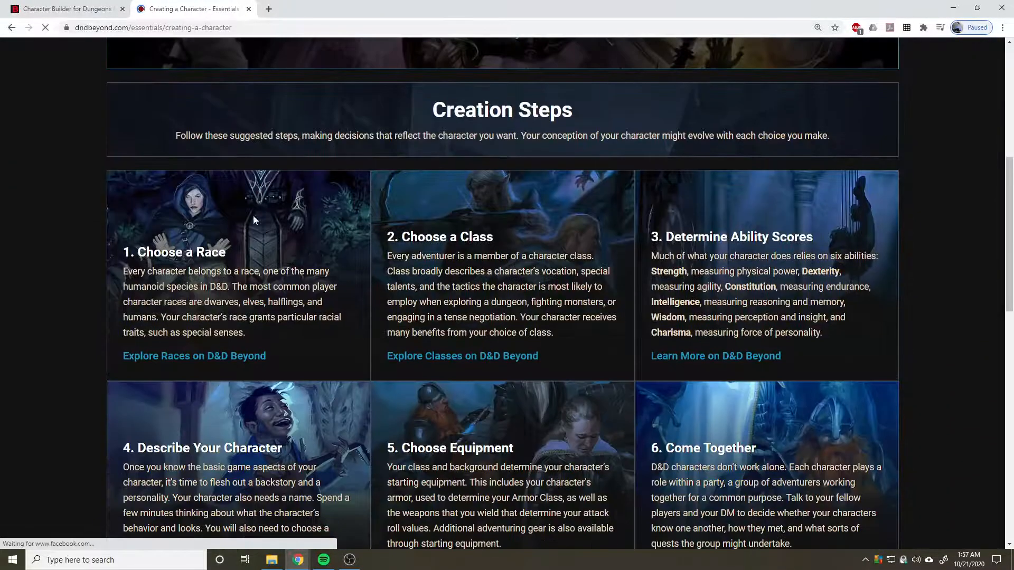
Step: Explore the guide's list of Player's Handbook races, and return to the creation steps
left_click(205, 356)
scroll(321, 255, "down", 9)
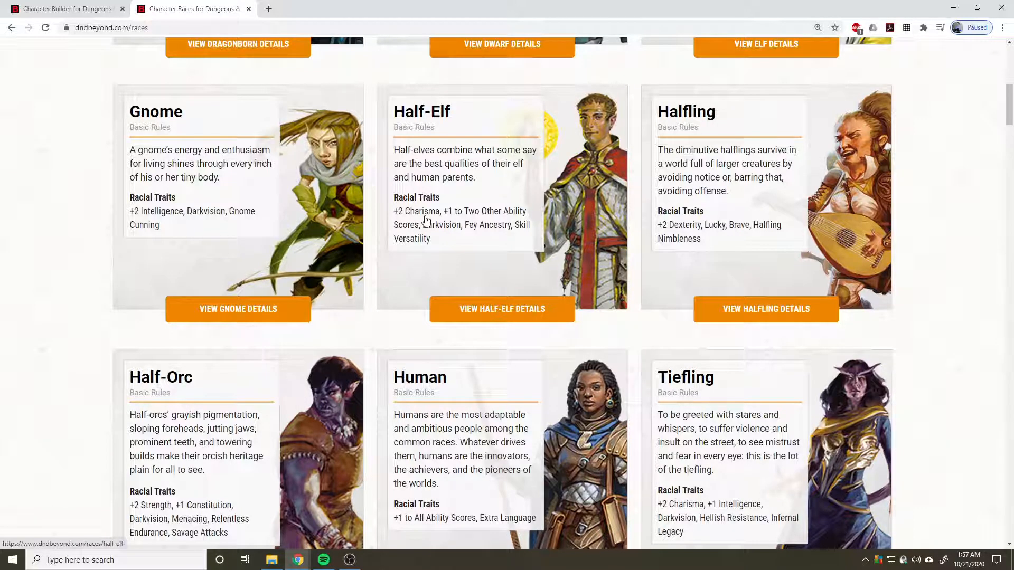
scroll(423, 327, "up", 8)
scroll(426, 327, "up", 1)
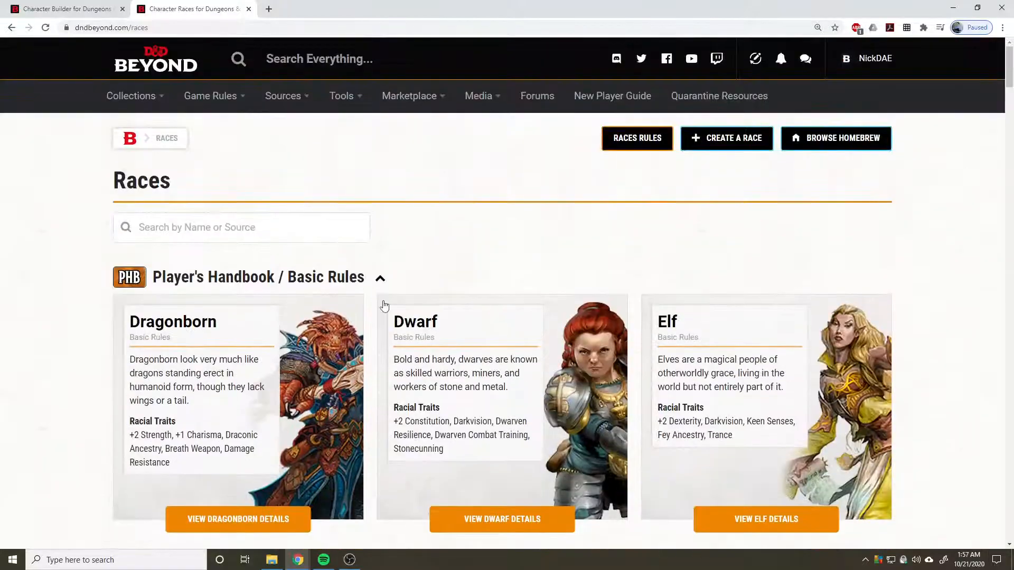
key("alt+Left")
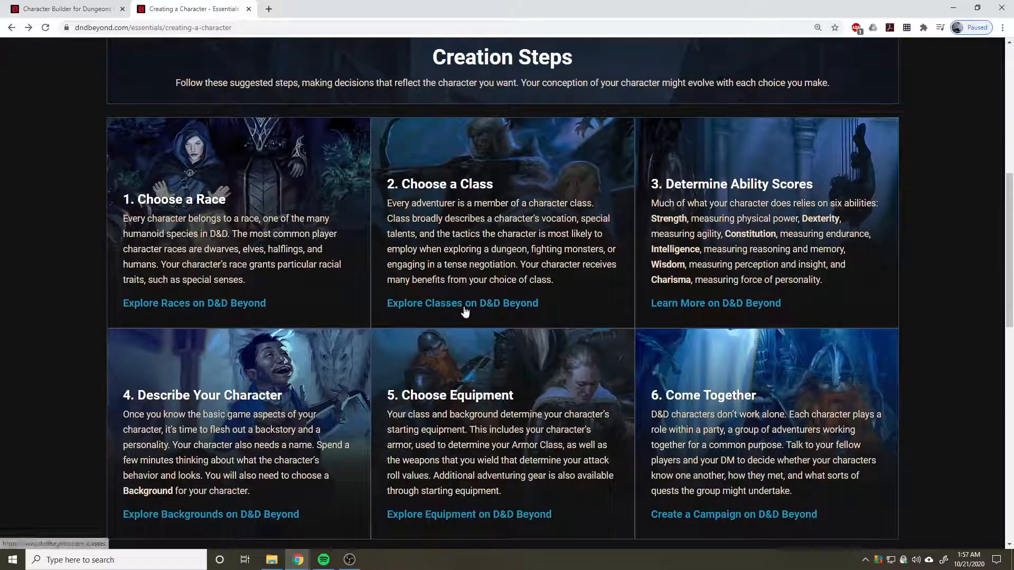
Step: Explore the guide's list of character classes, and close the guide to return to the Quick Build form
left_click(464, 311)
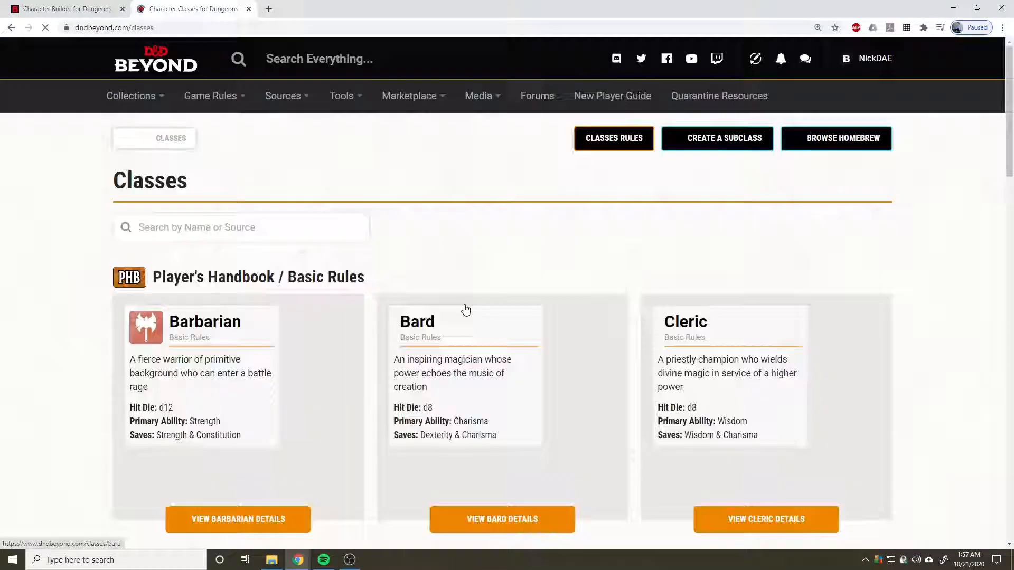
scroll(470, 306, "down", 2)
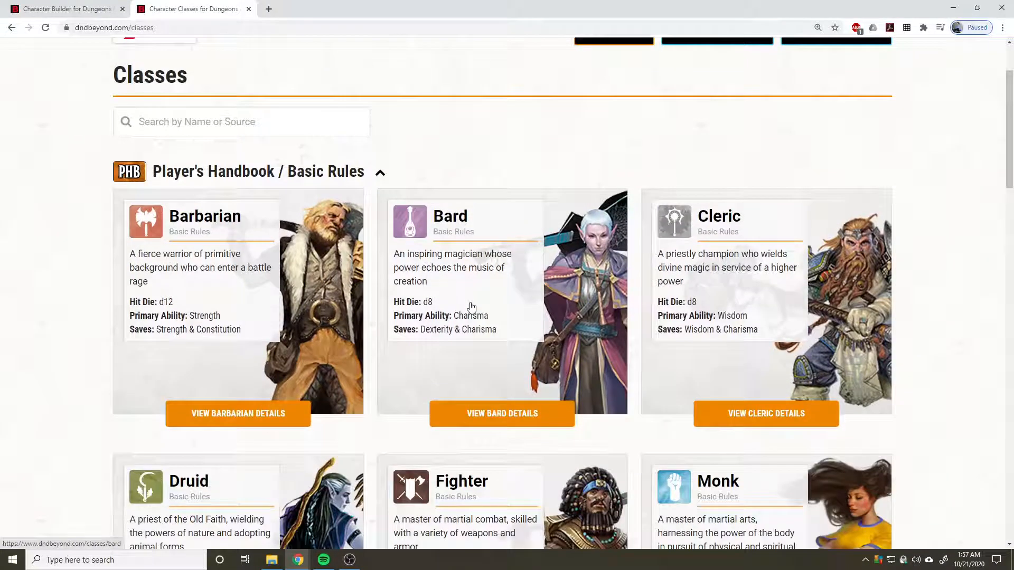
scroll(465, 319, "down", 4)
scroll(464, 318, "down", 2)
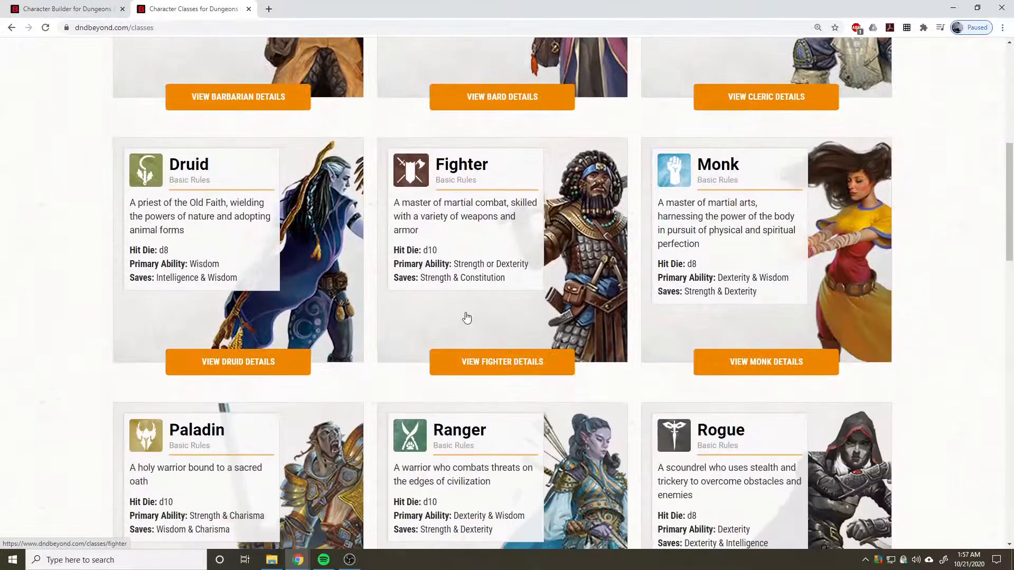
scroll(466, 317, "down", 4)
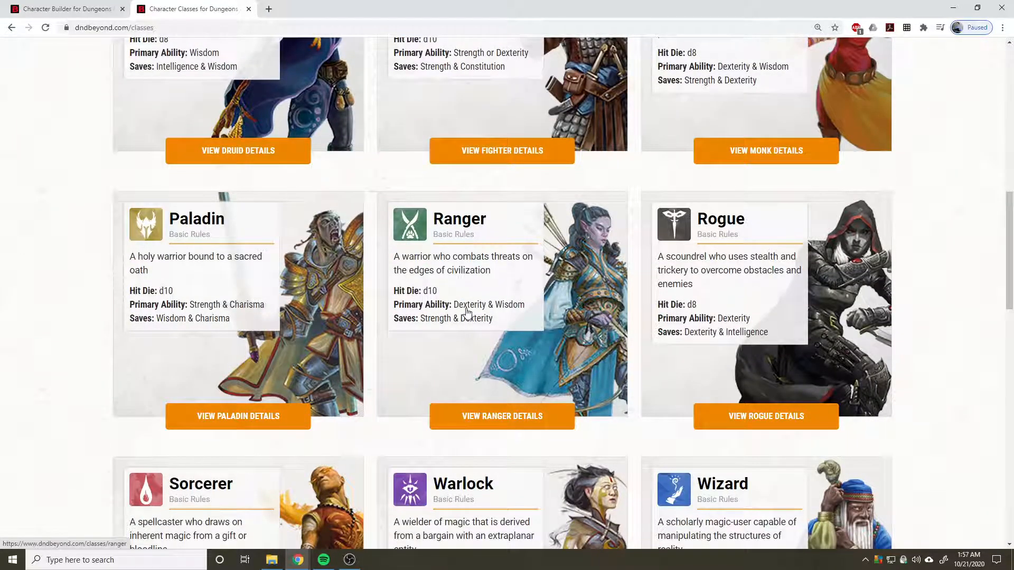
scroll(467, 313, "up", 10)
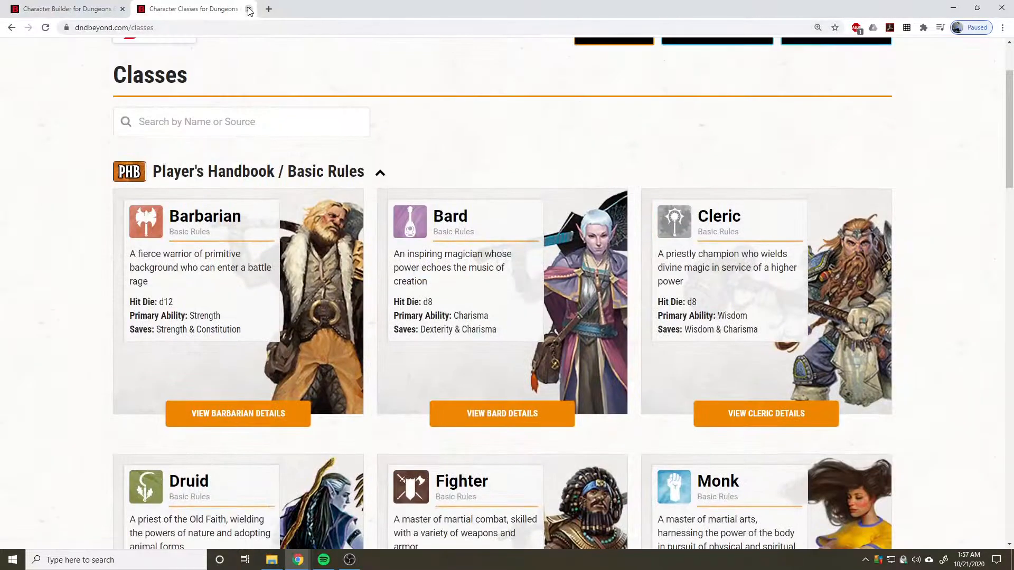
left_click(249, 8)
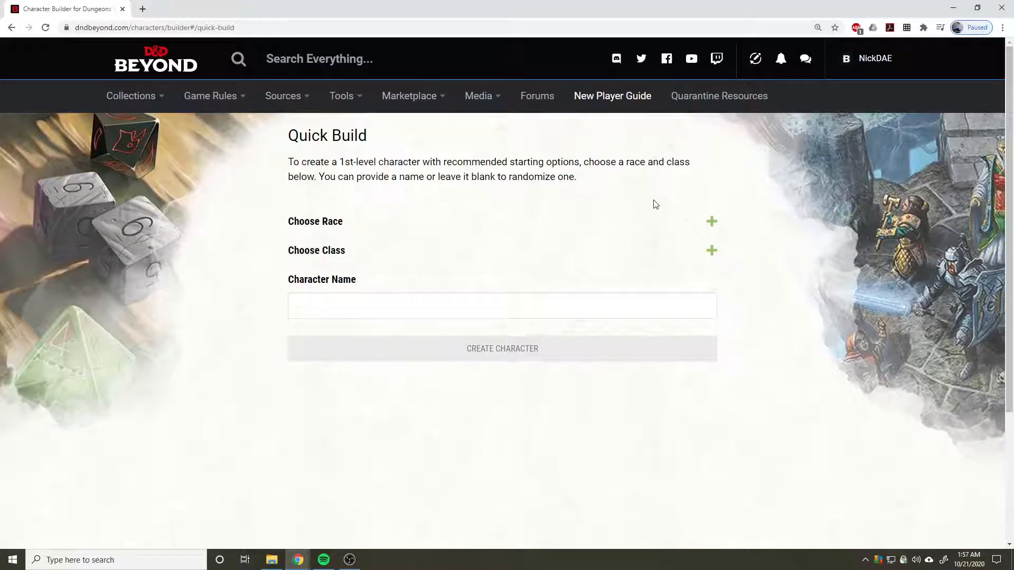
Step: Browse the available races in Quick Build and choose Aarakocra as the character's race
left_click(712, 224)
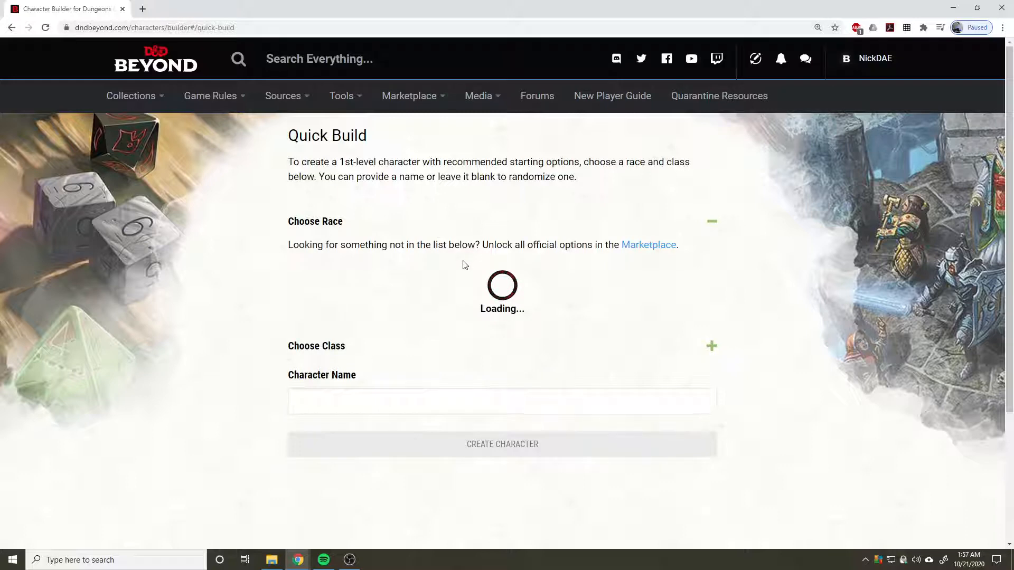
scroll(464, 265, "down", 3)
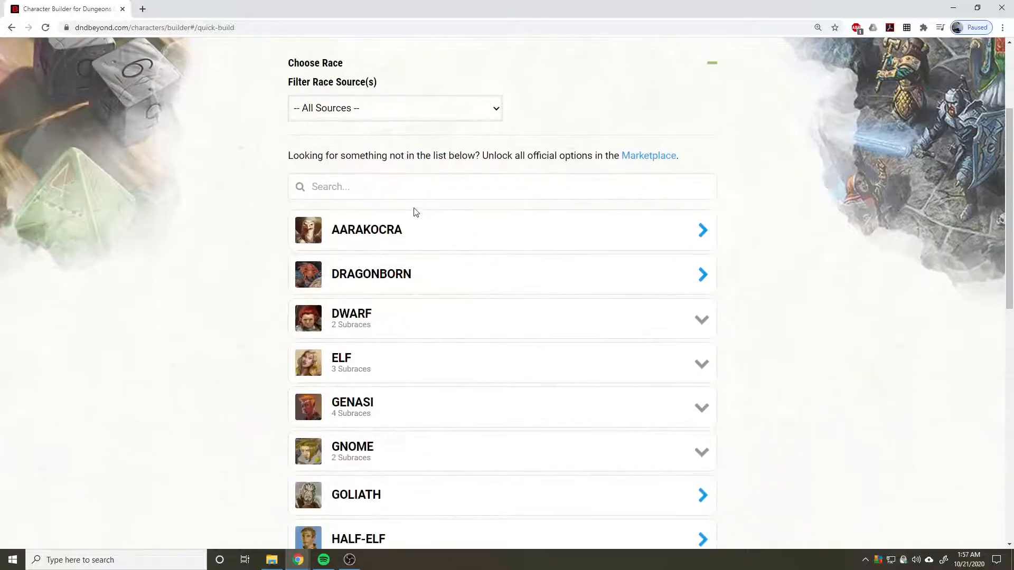
scroll(416, 212, "down", 8)
scroll(369, 266, "up", 10)
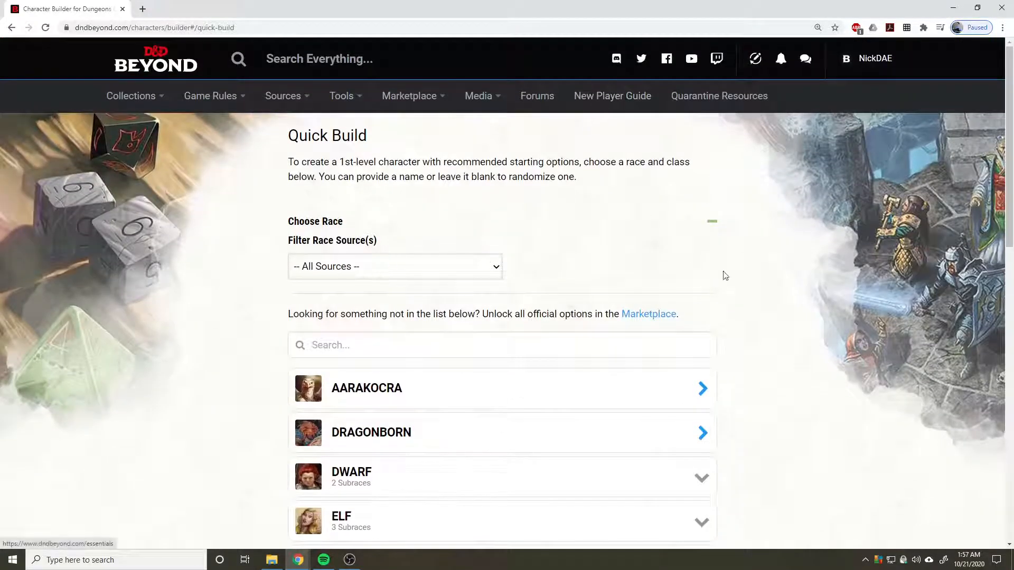
scroll(728, 279, "down", 2)
scroll(725, 271, "down", 2)
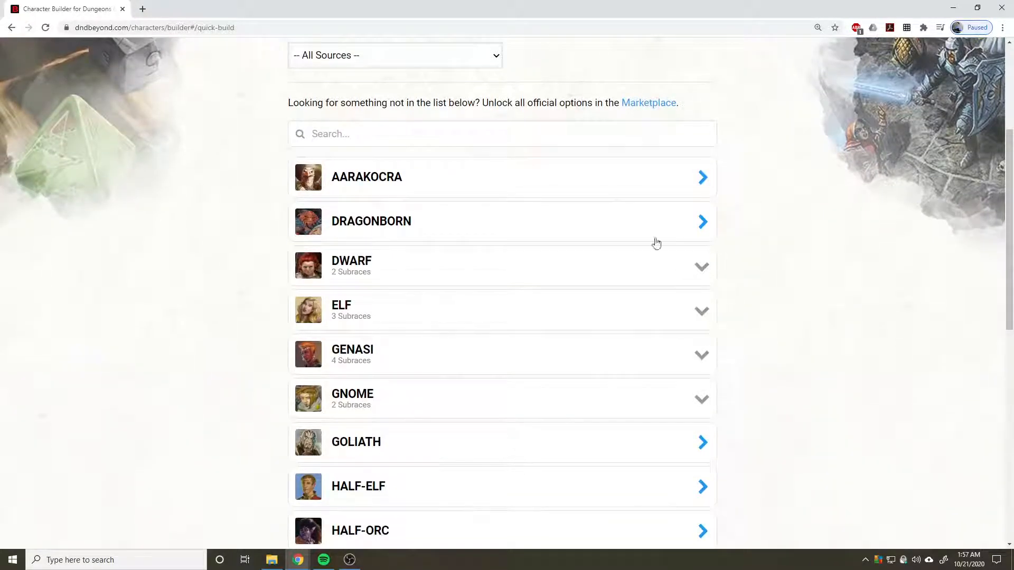
left_click(638, 183)
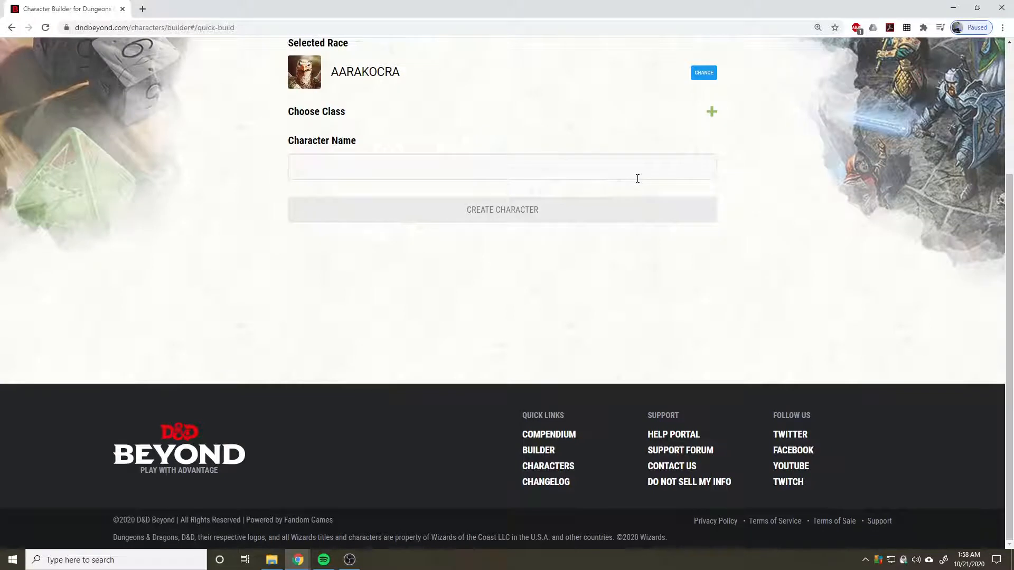
Step: Choose Sorcerer as the character's class
left_click(711, 112)
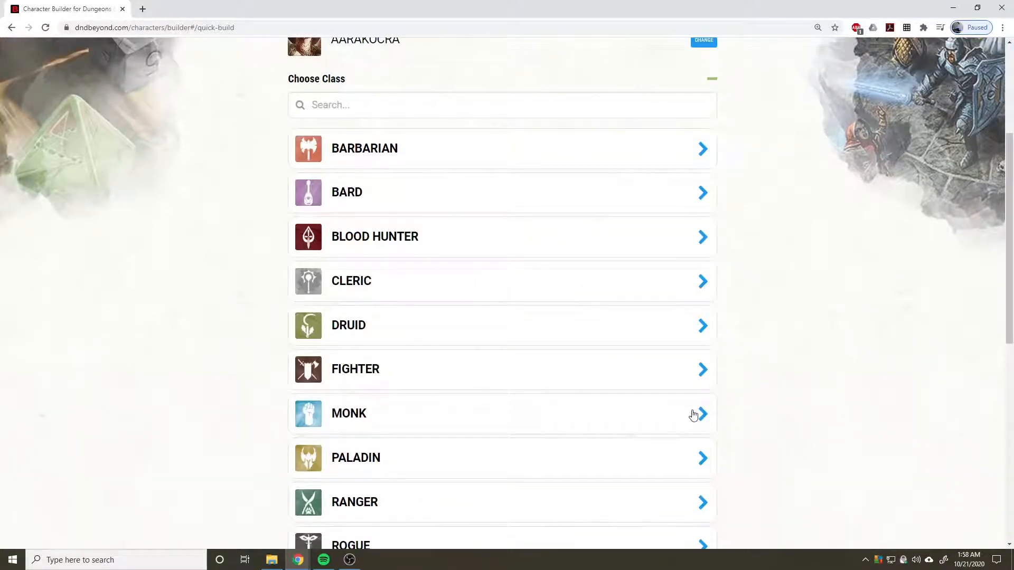
scroll(692, 414, "down", 2)
scroll(692, 410, "down", 3)
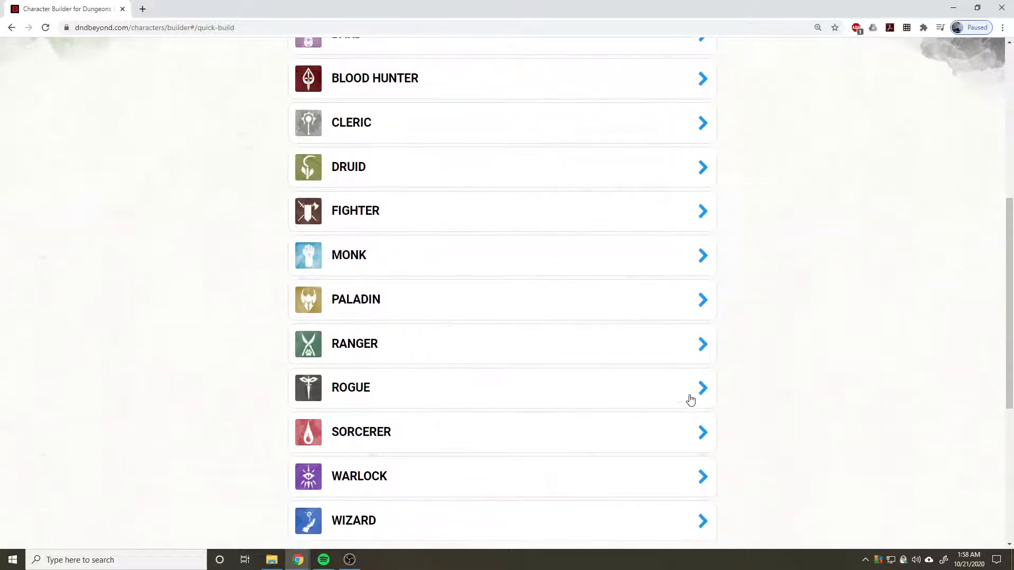
left_click(704, 327)
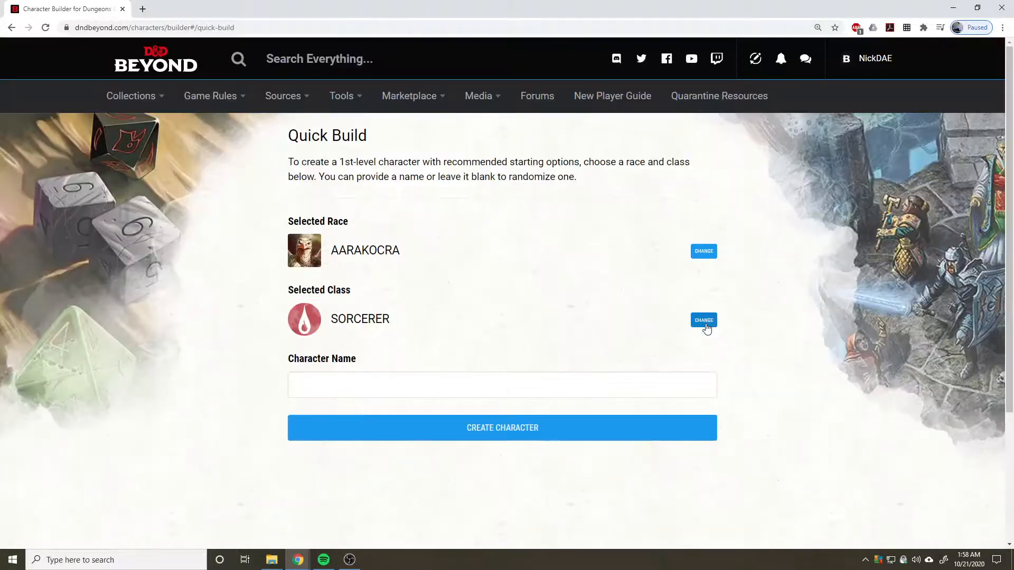
Step: Name the character Yoyo and create it
left_click(334, 377)
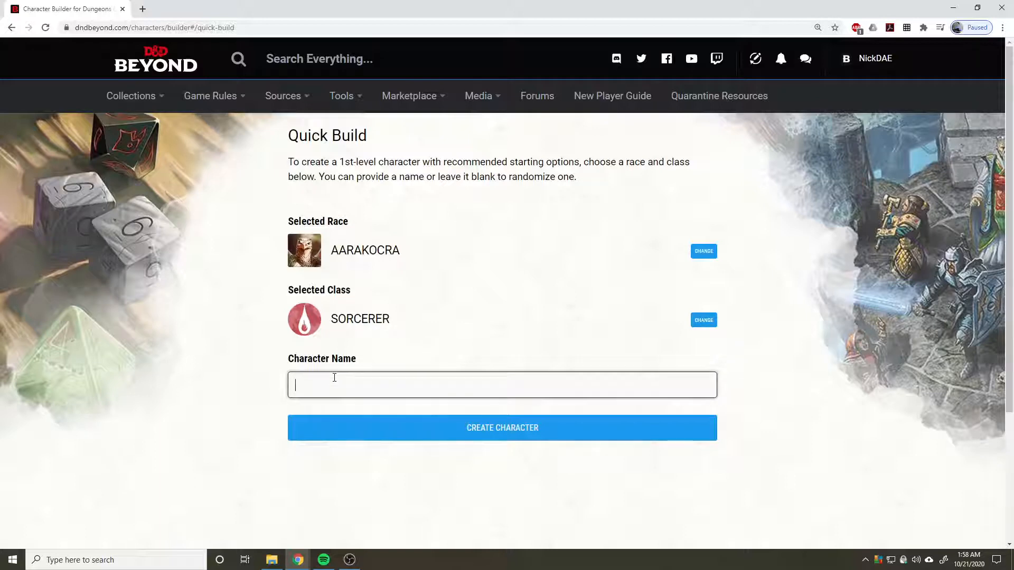
type("Yoyo")
left_click(471, 431)
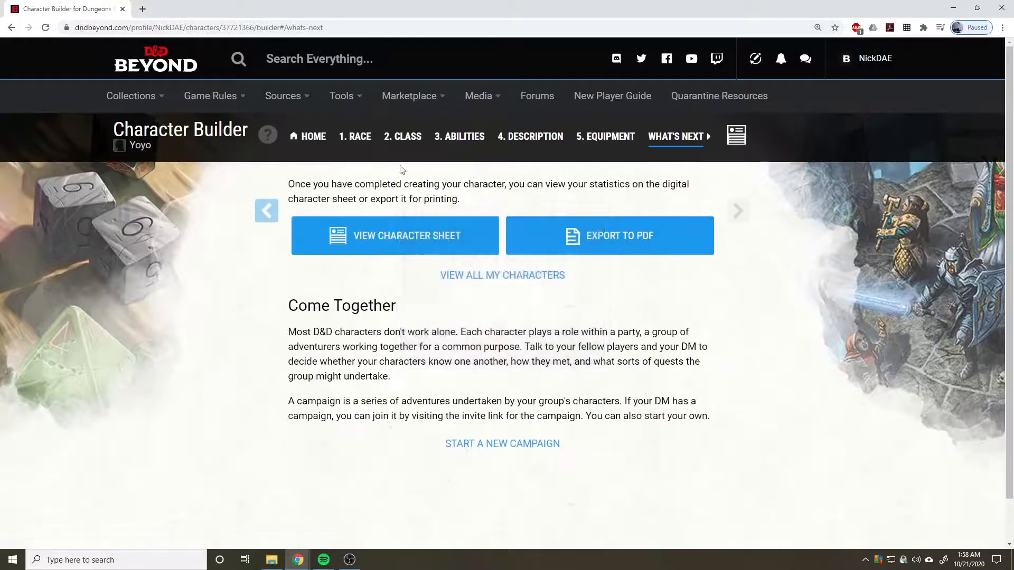
Step: Open Yoyo's character sheet and examine its abilities, skills, equipment and actions
left_click(389, 231)
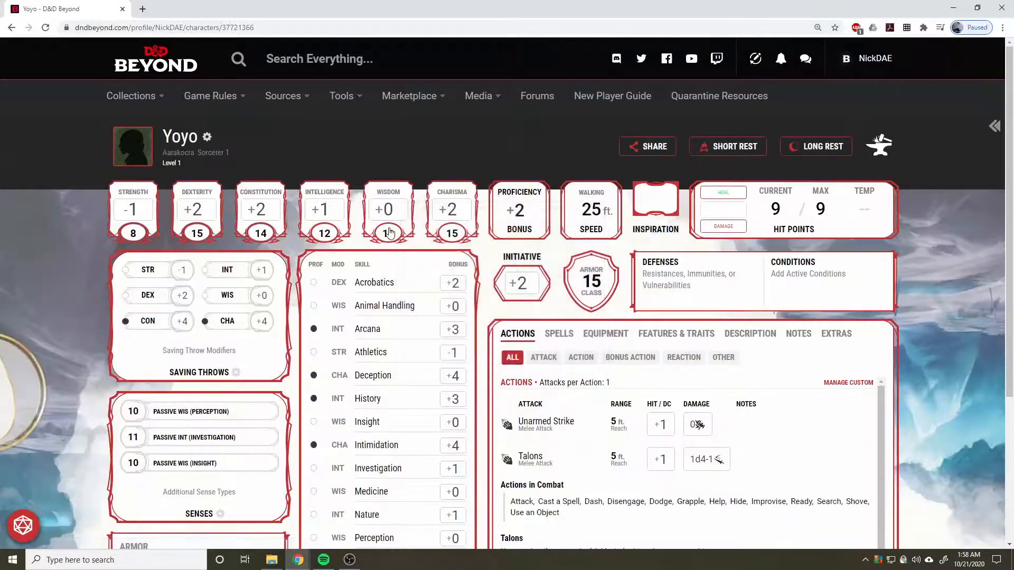
scroll(406, 222, "down", 4)
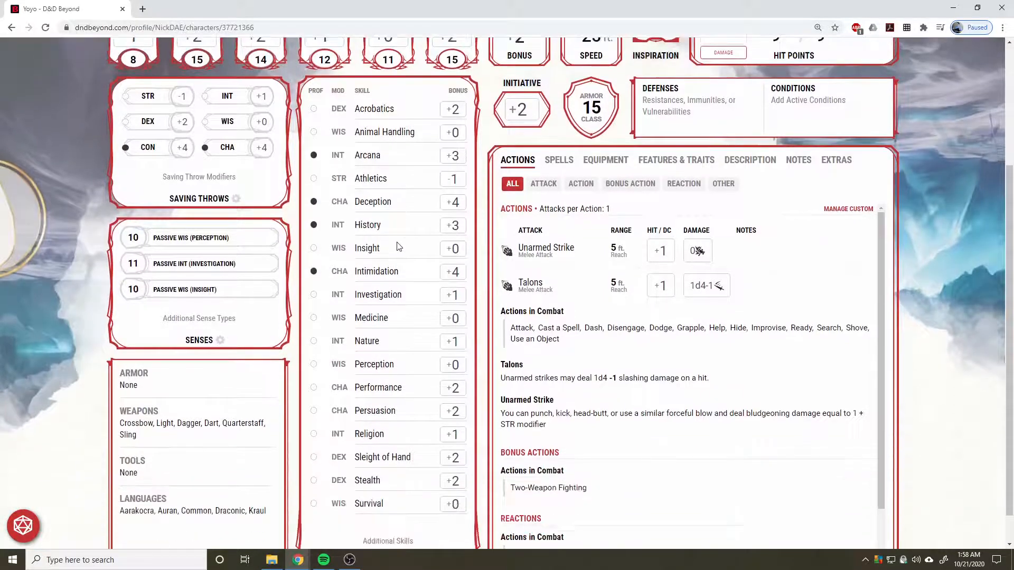
scroll(397, 245, "up", 1)
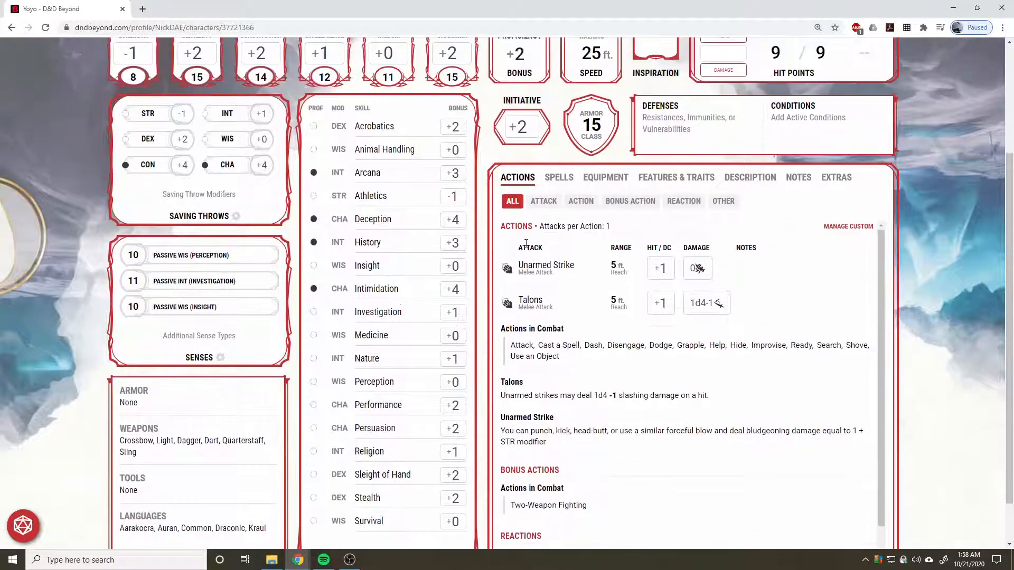
left_click(605, 180)
left_click(520, 180)
scroll(349, 134, "up", 3)
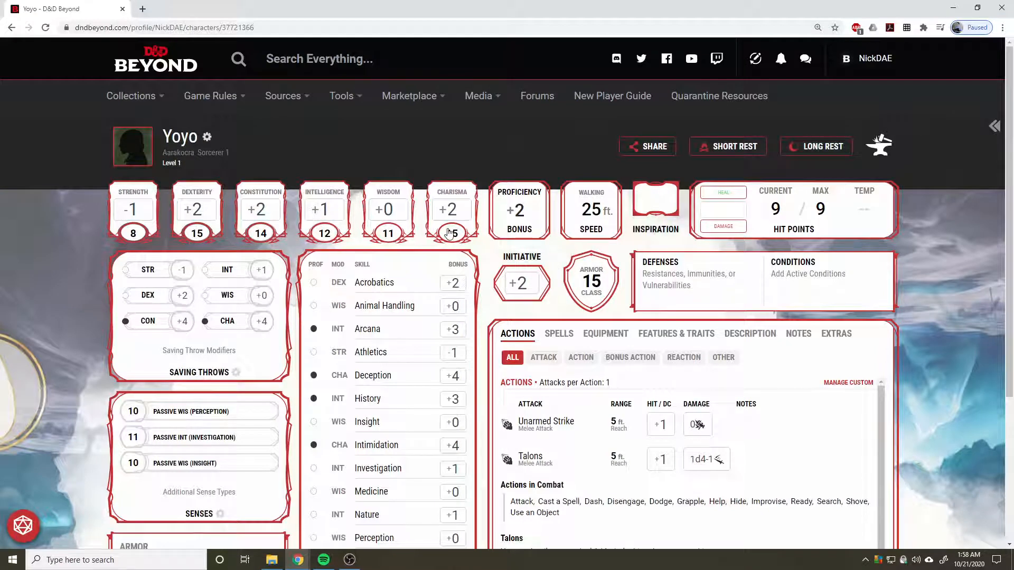
Step: Open the character management options for Yoyo and look through the entries from editing to PDF export
mouse_move(201, 114)
left_click(207, 137)
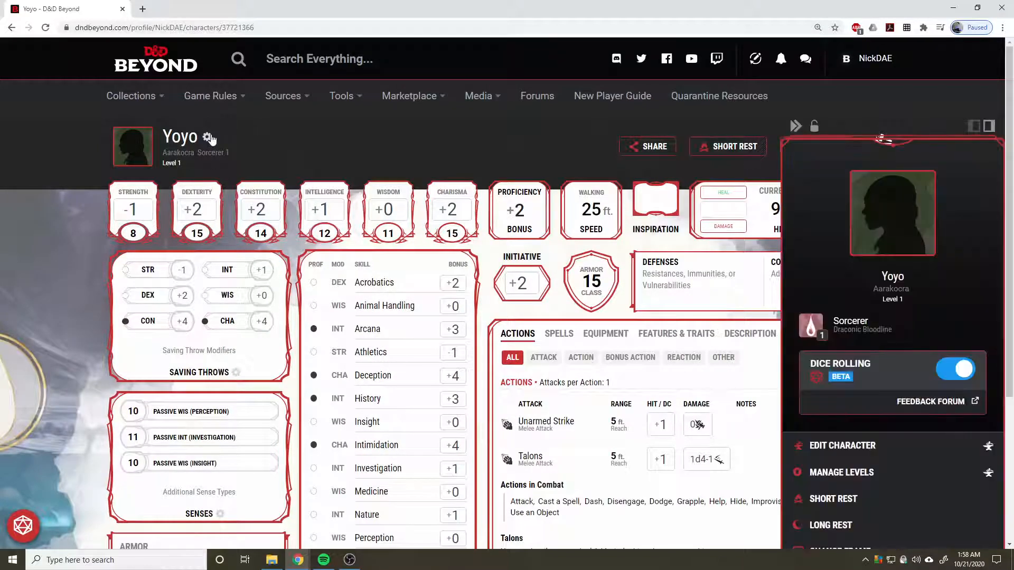
scroll(851, 249, "down", 4)
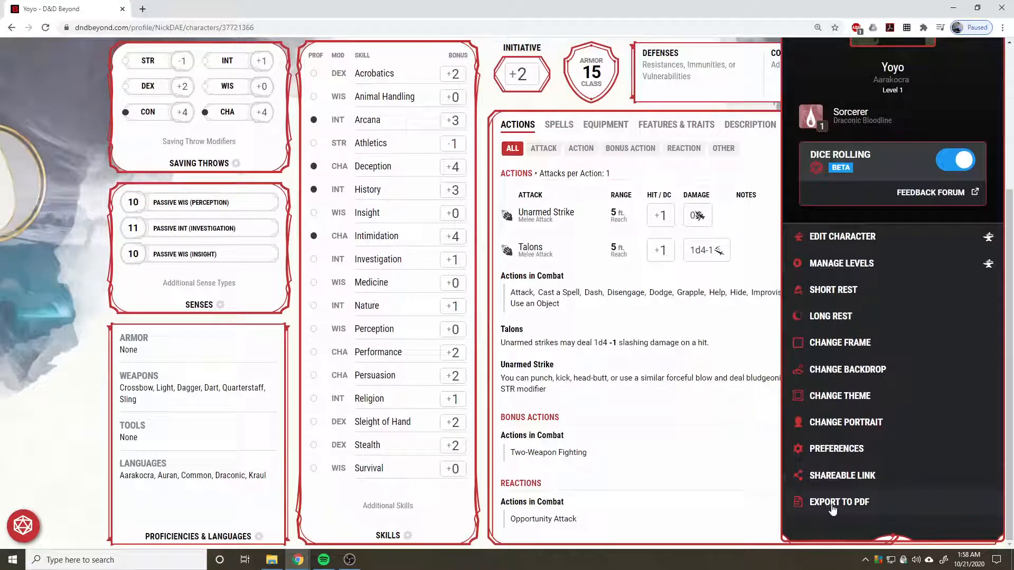
scroll(754, 445, "up", 1)
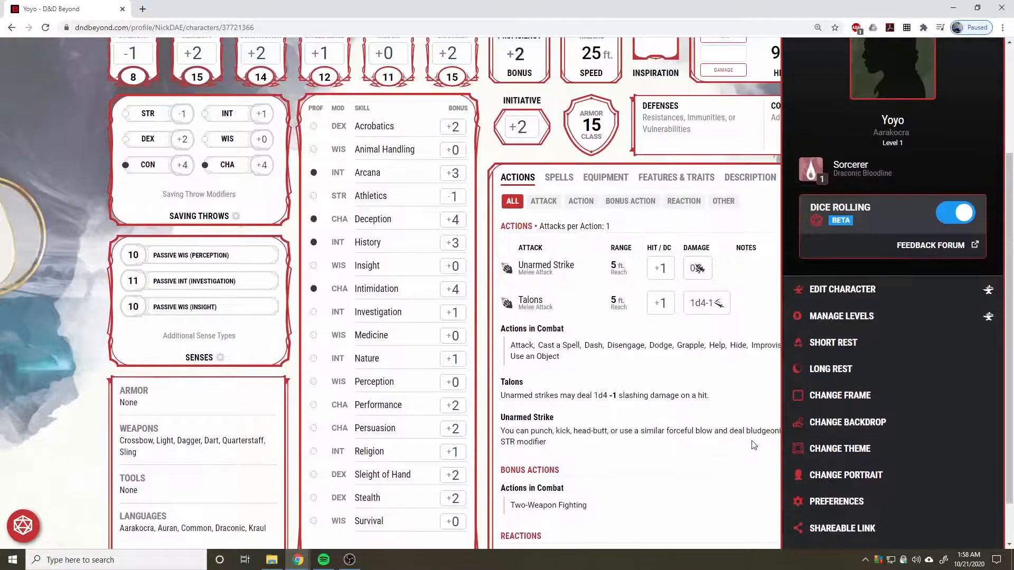
scroll(753, 441, "up", 2)
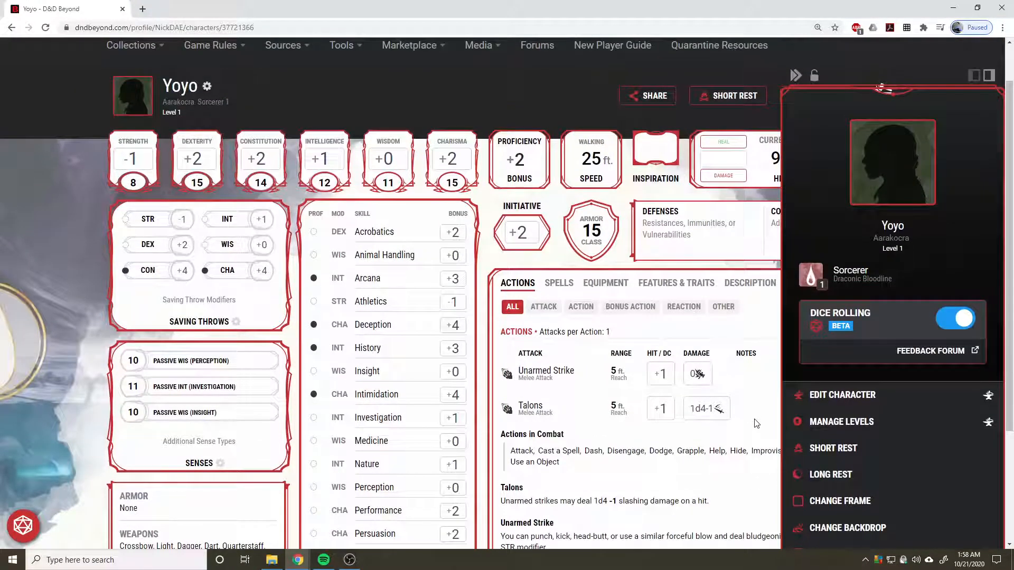
Step: Open level management for Yoyo and set the Sorcerer class level to 3
left_click(829, 430)
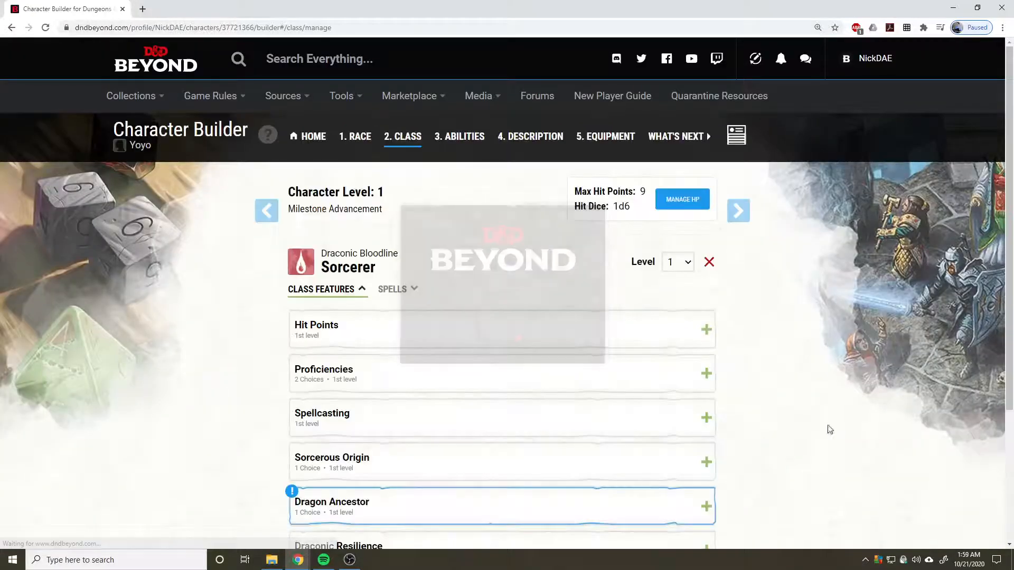
left_click(686, 267)
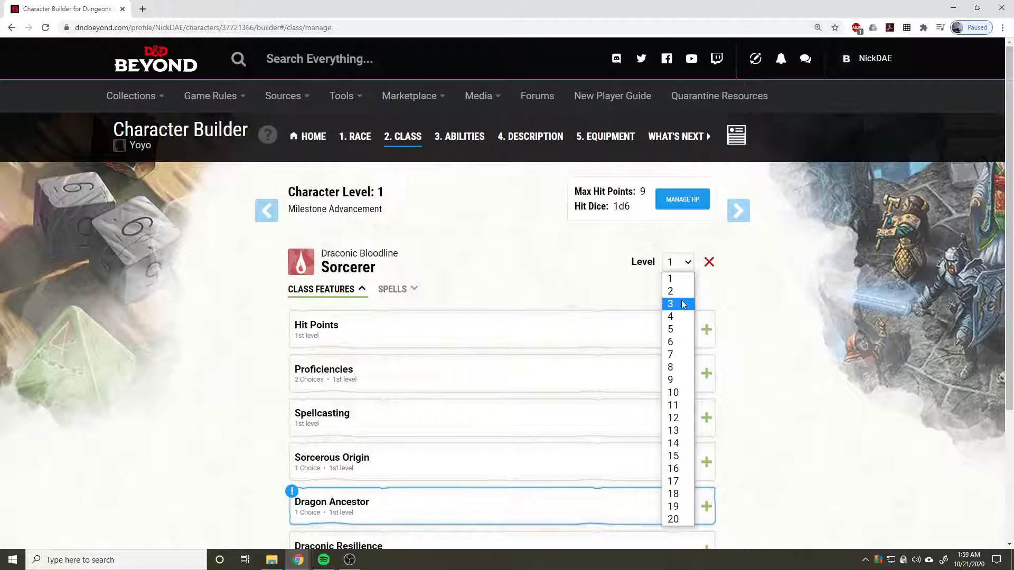
left_click(682, 304)
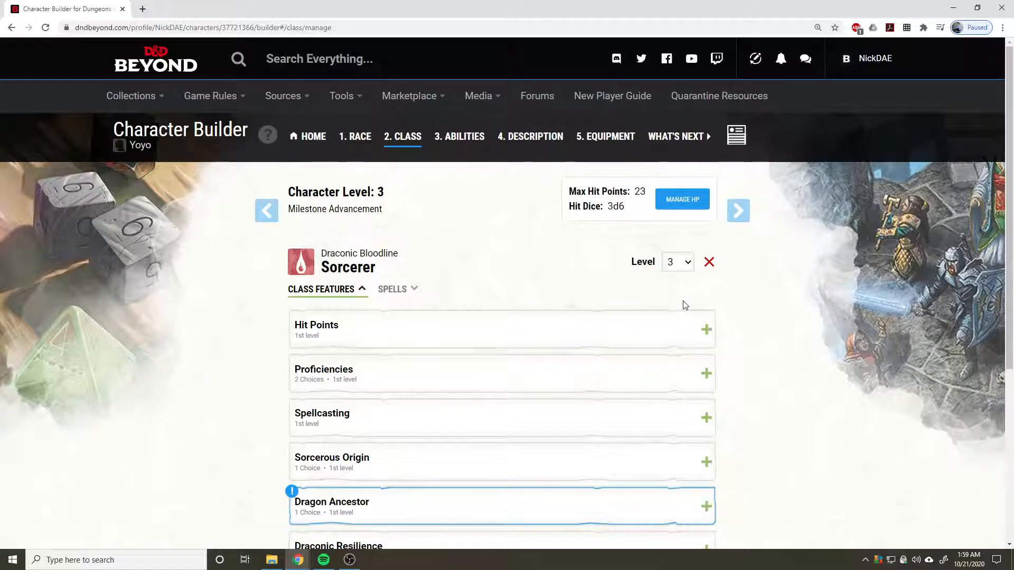
Step: Examine the Sorcerer's class features, the Dragon Ancestor options and the known spells section
scroll(655, 274, "down", 3)
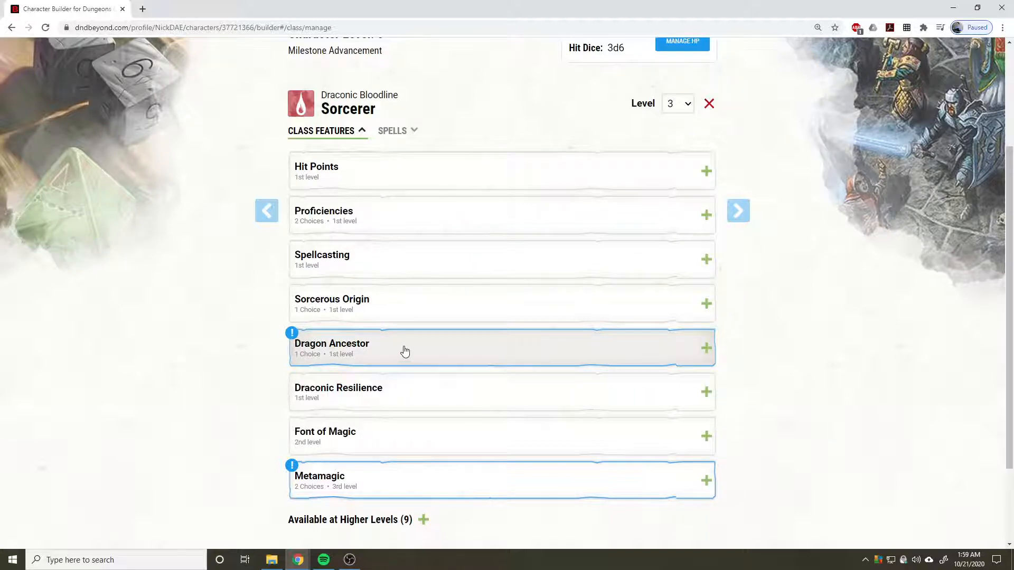
left_click(436, 348)
left_click(338, 466)
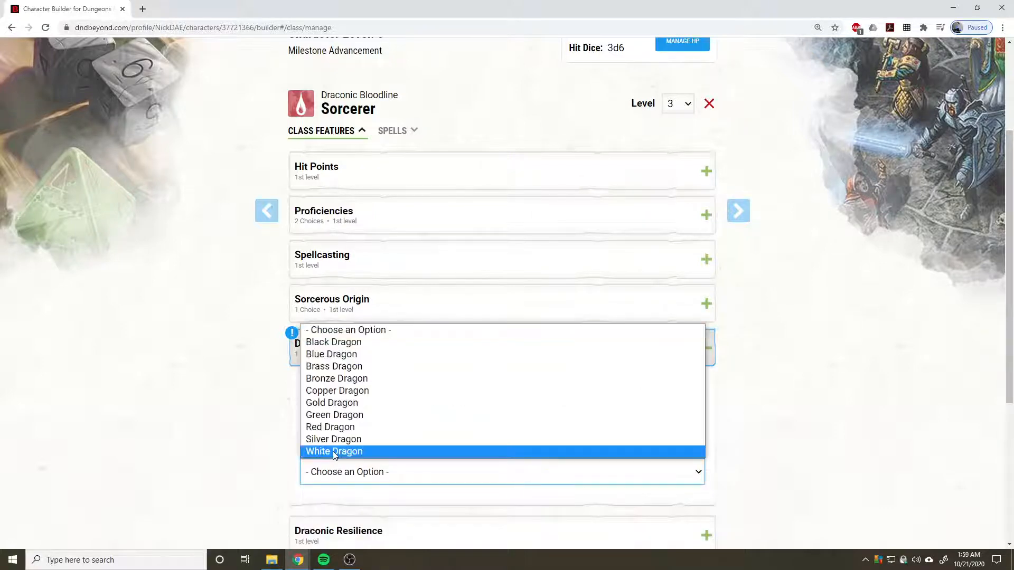
left_click(235, 415)
scroll(303, 235, "down", 4)
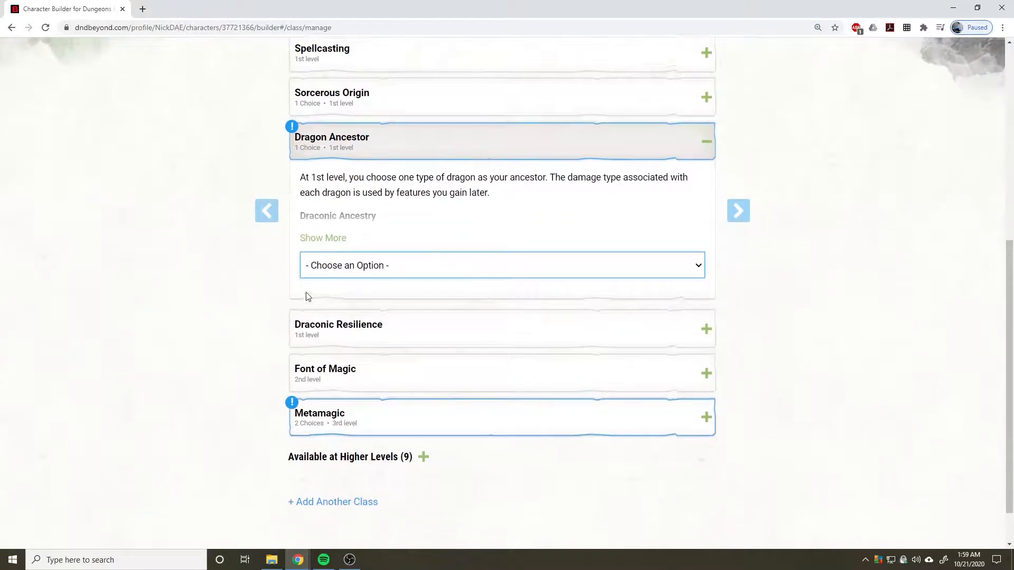
scroll(308, 296, "up", 5)
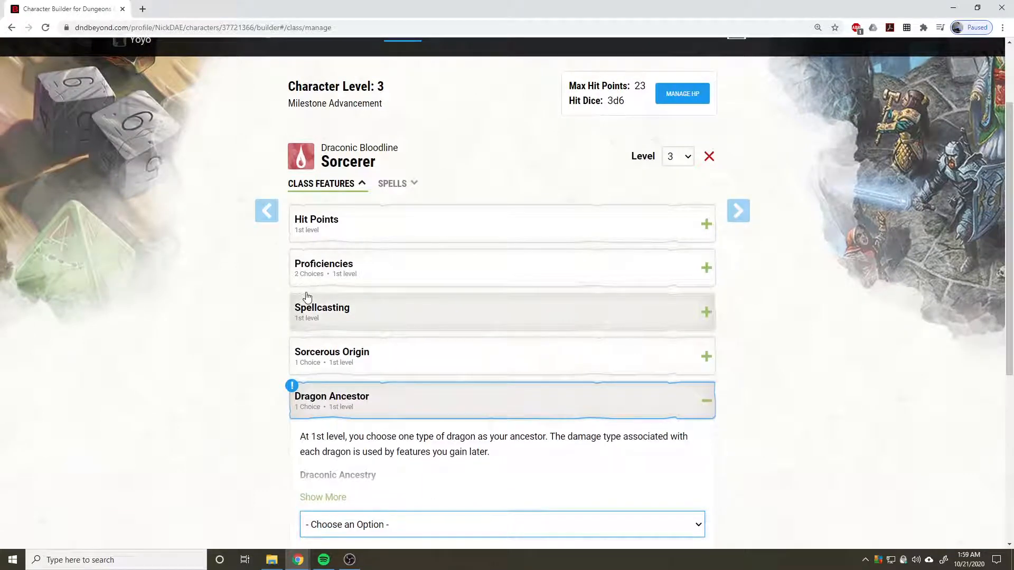
left_click(401, 186)
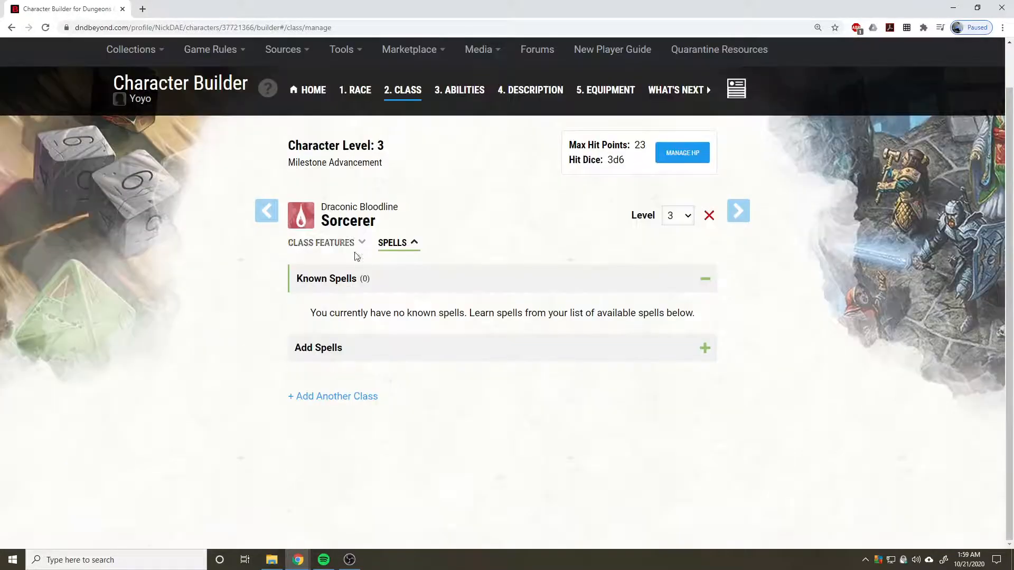
left_click(332, 245)
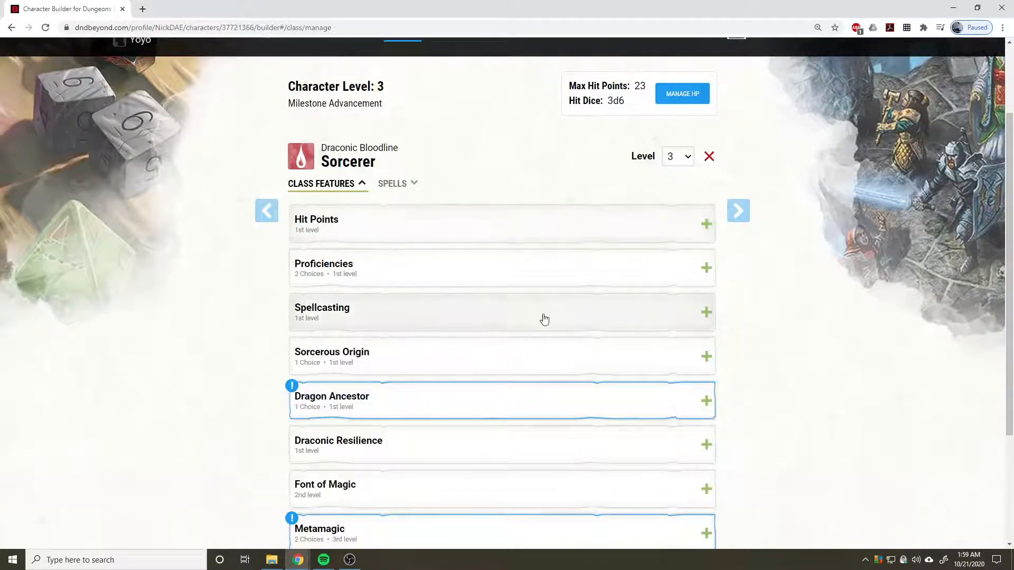
Step: Return the Sorcerer class level to 1
scroll(581, 306, "up", 2)
left_click(681, 263)
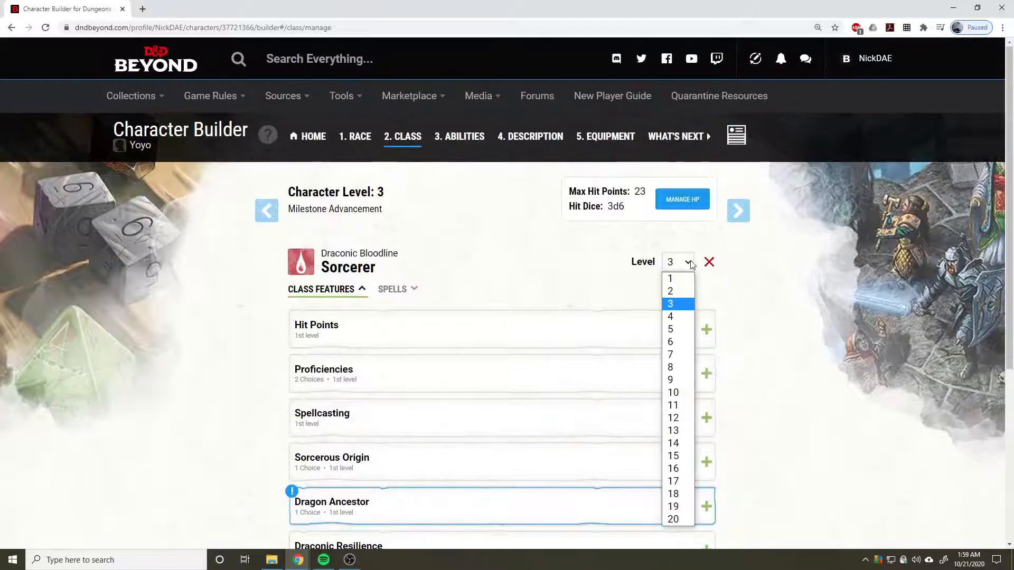
left_click(671, 278)
left_click(468, 397)
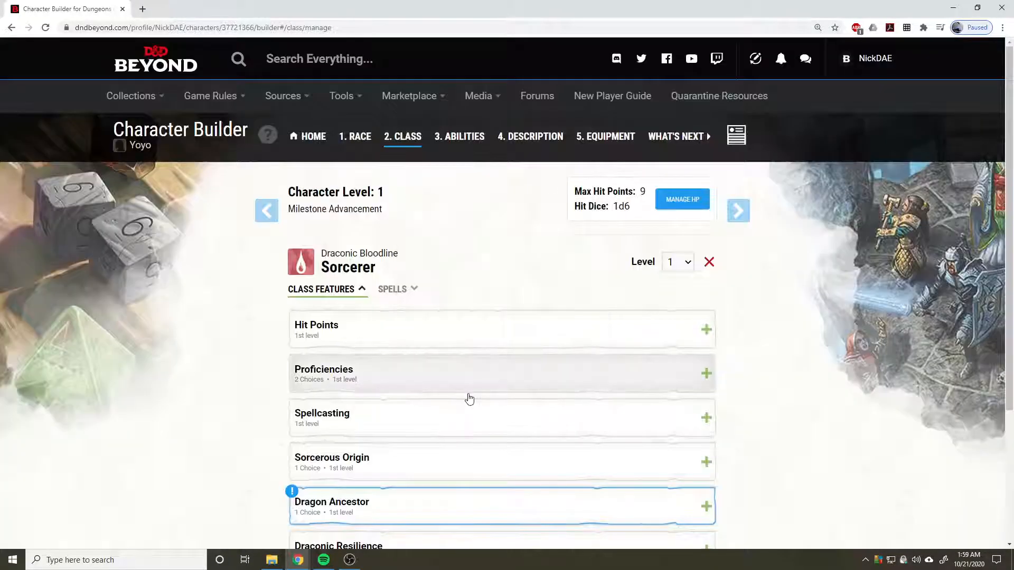
Step: Raise the Sorcerer class level to 3 and expand the Dragon Ancestor feature to review its required choice
left_click(688, 264)
left_click(681, 304)
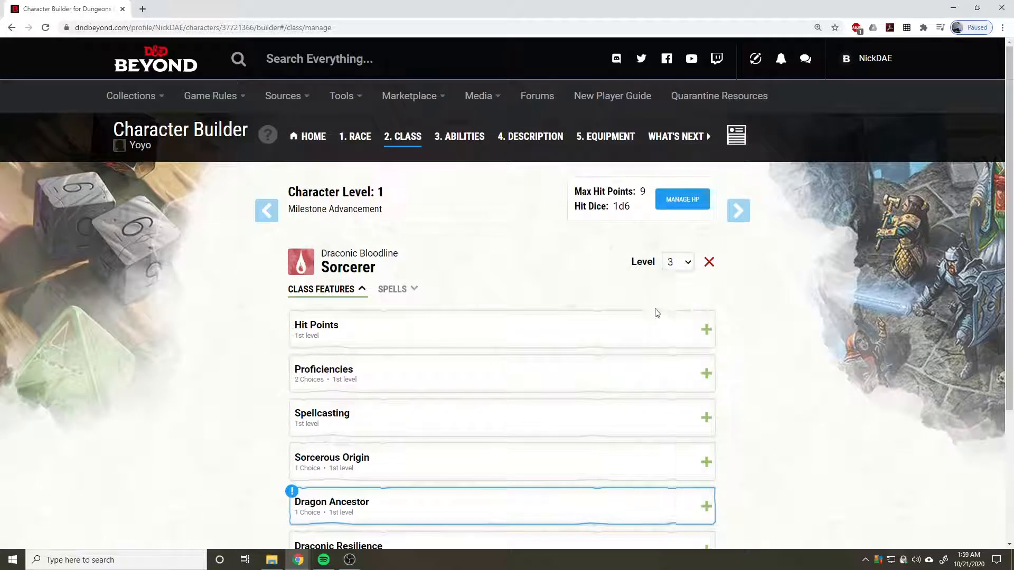
scroll(655, 311, "down", 2)
left_click(334, 400)
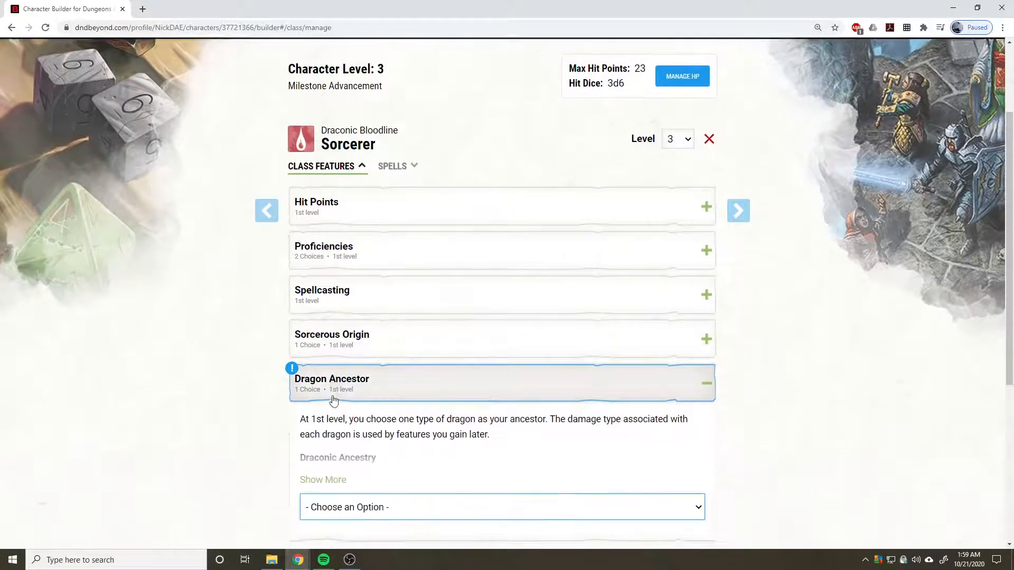
scroll(445, 322, "down", 3)
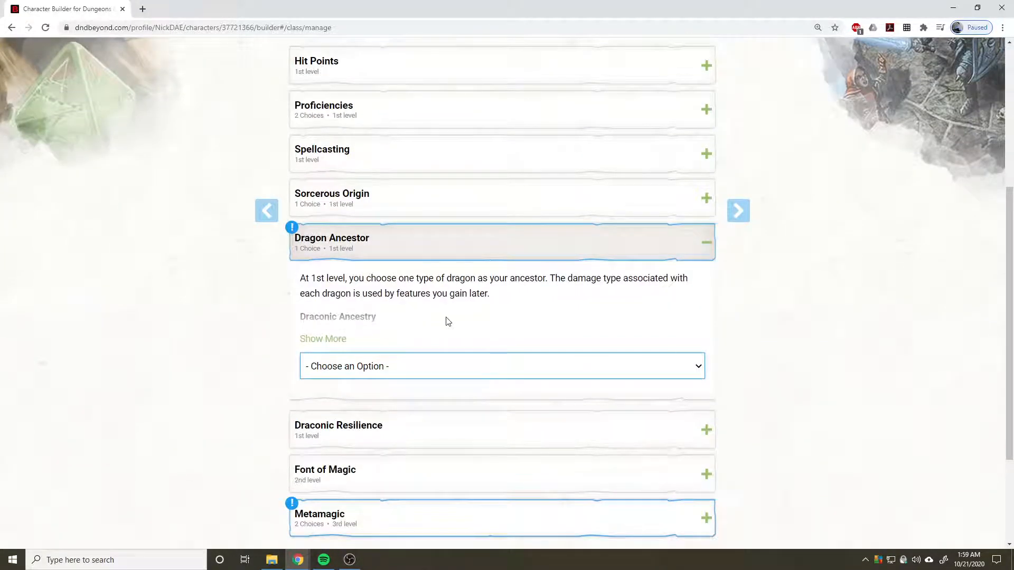
scroll(448, 321, "up", 5)
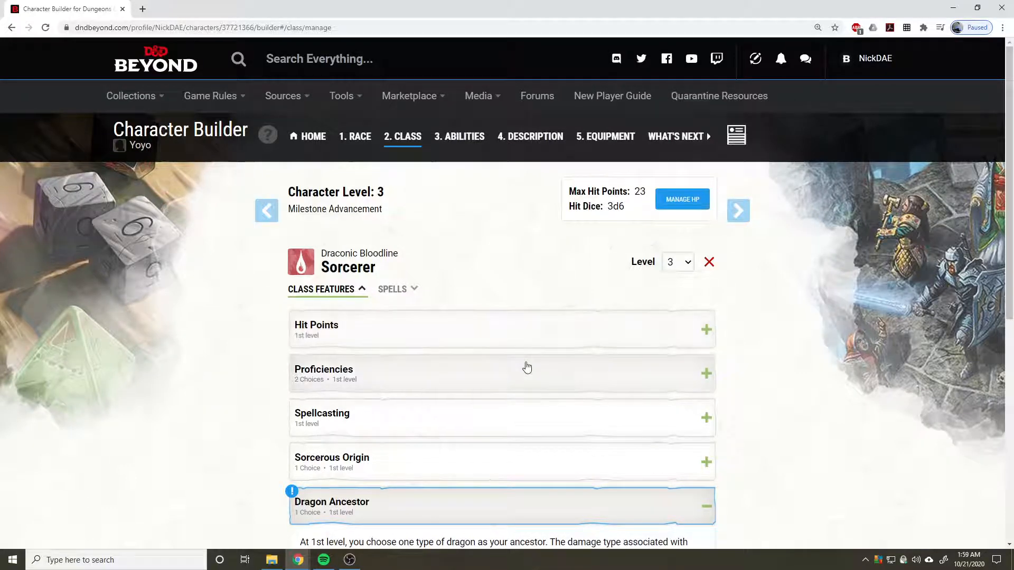
scroll(520, 343, "down", 1)
scroll(520, 344, "up", 1)
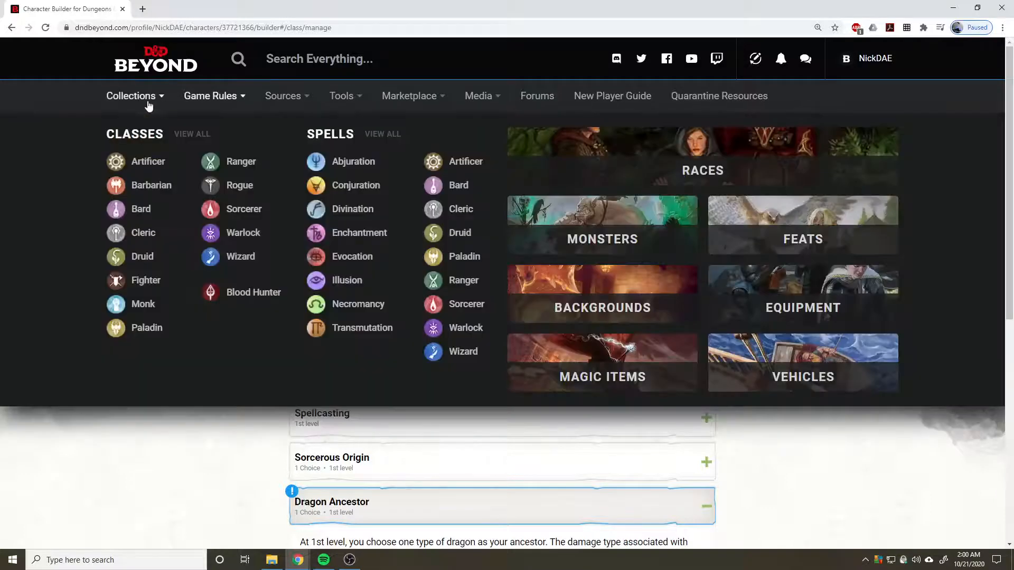
Step: Go to the My Characters page and look over the list of saved characters
mouse_move(140, 104)
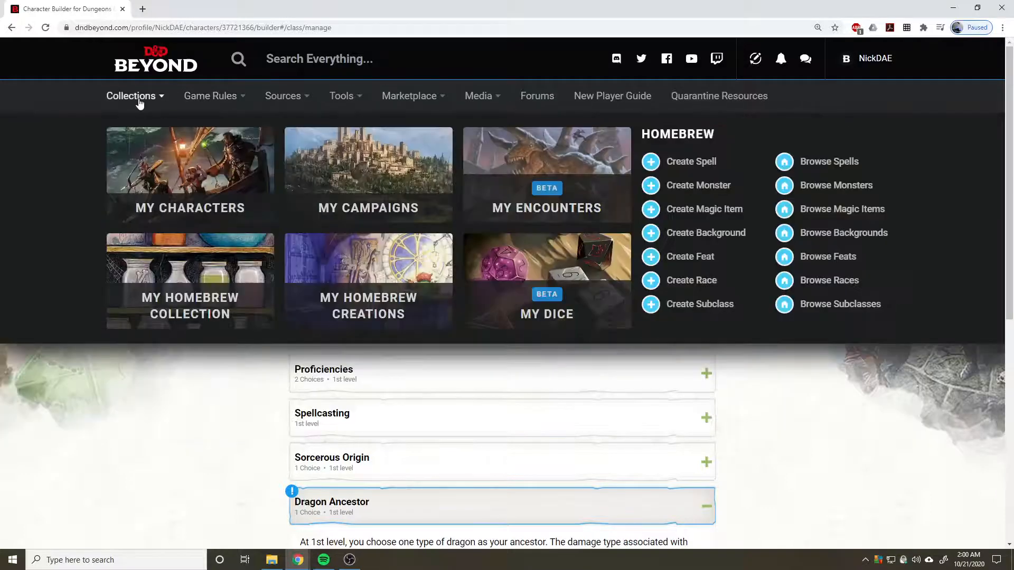
left_click(174, 173)
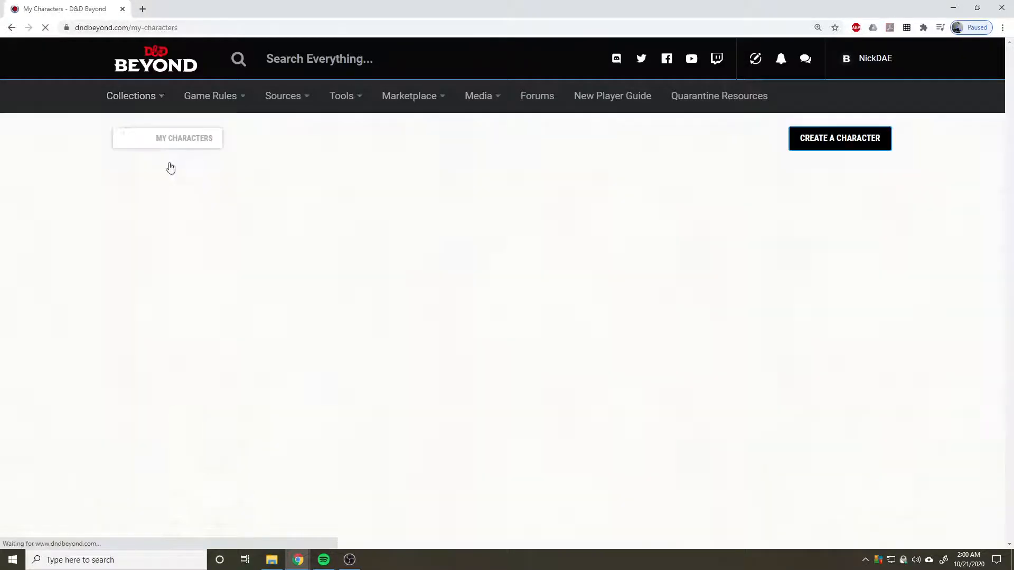
scroll(664, 206, "down", 3)
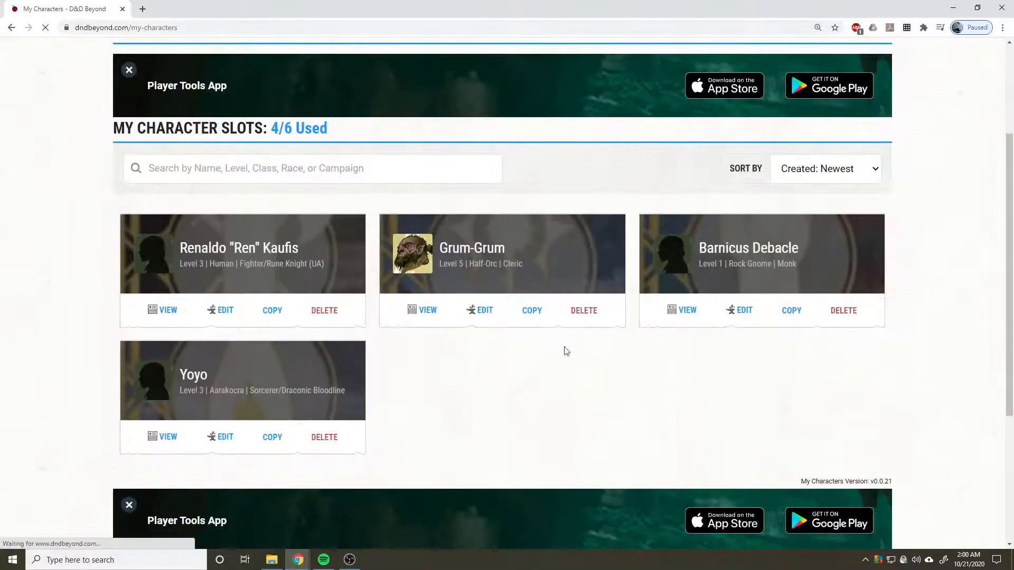
scroll(710, 365, "up", 3)
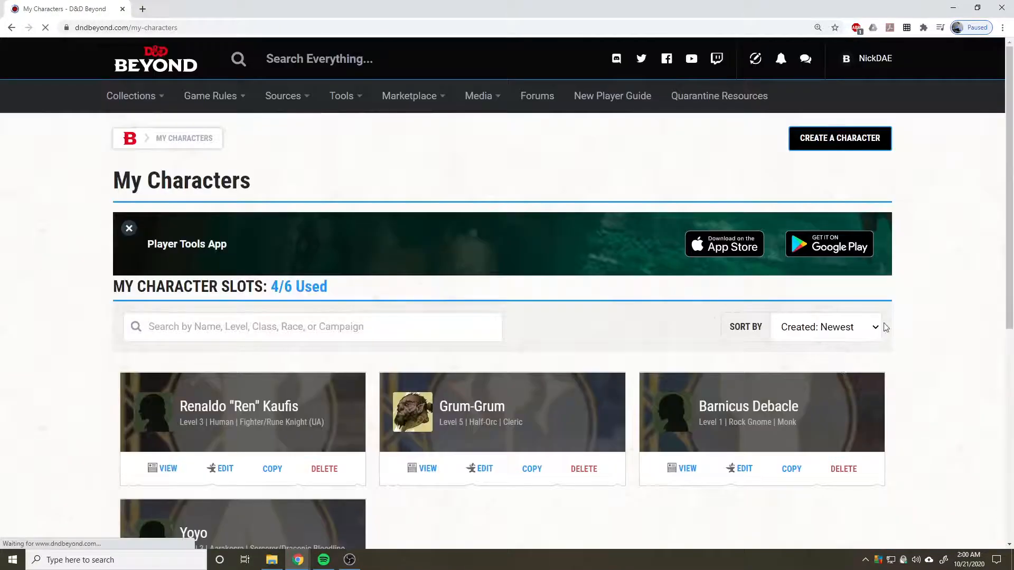